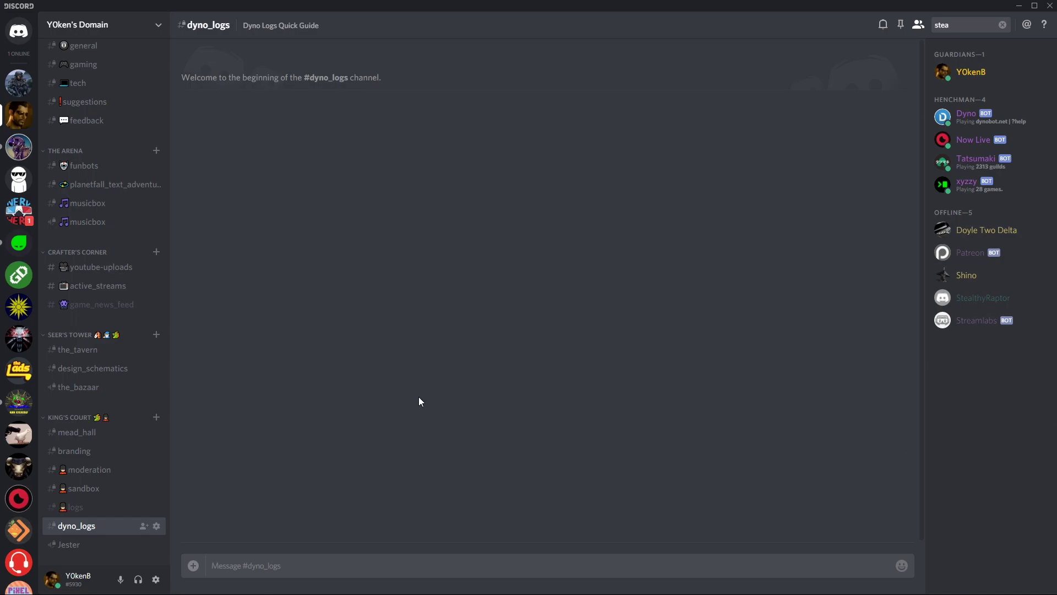
- Tick the Action Log module checkbox on the Dyno modules page and refresh
key(alt+Tab)
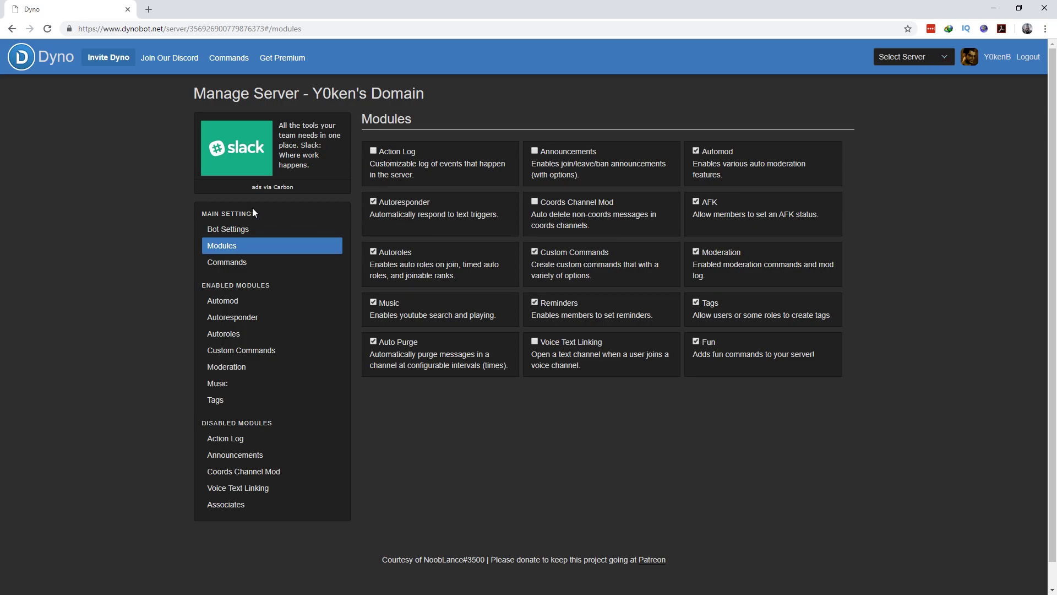
click(373, 151)
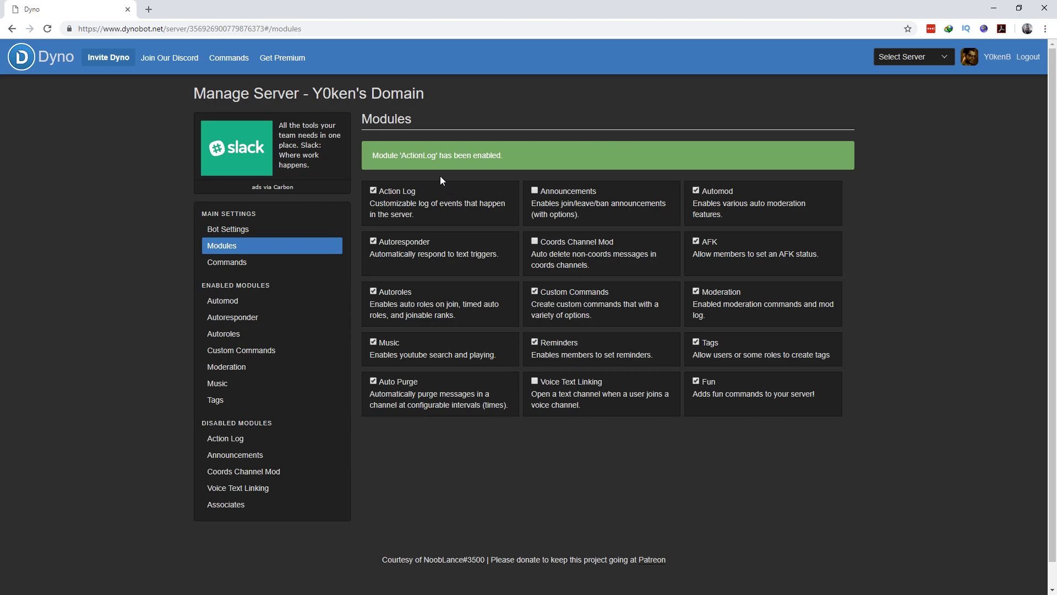
click(327, 304)
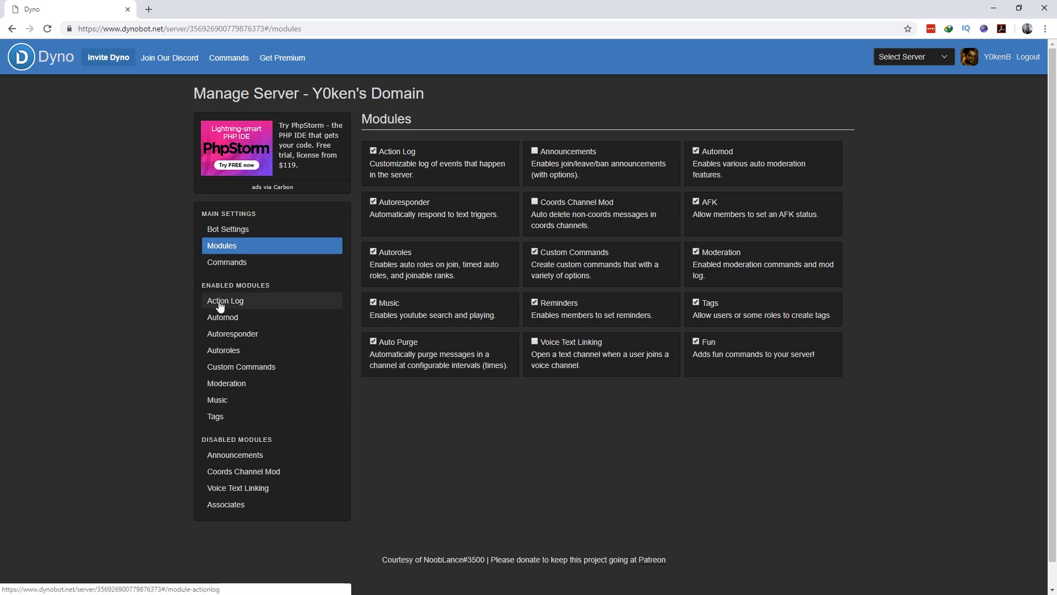
click(222, 303)
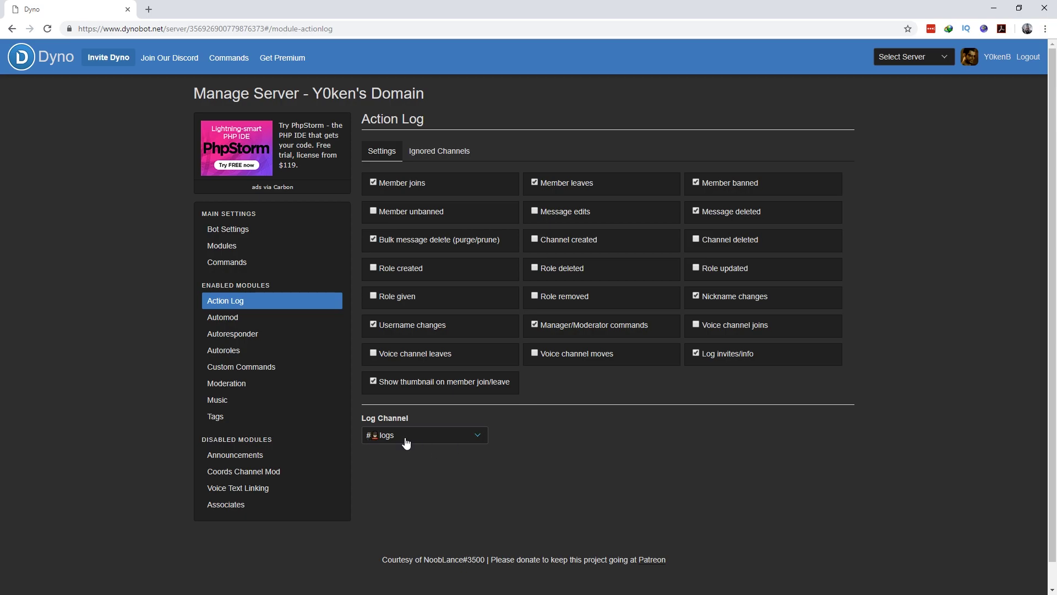
click(484, 439)
- Check the Ignored Channels list (only sandbox) without adding one, then return to Discord
click(455, 153)
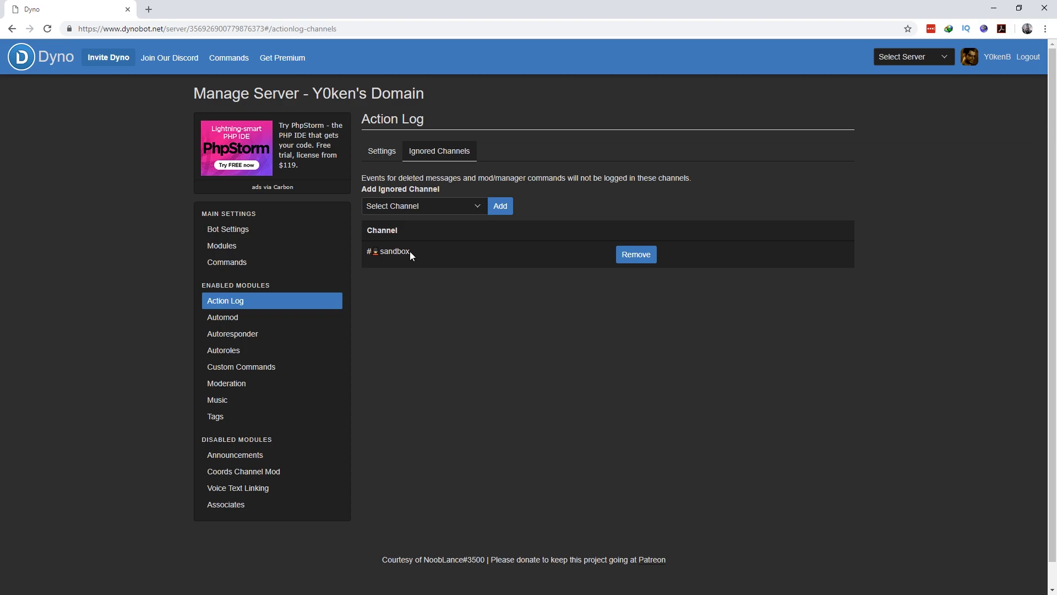
click(429, 206)
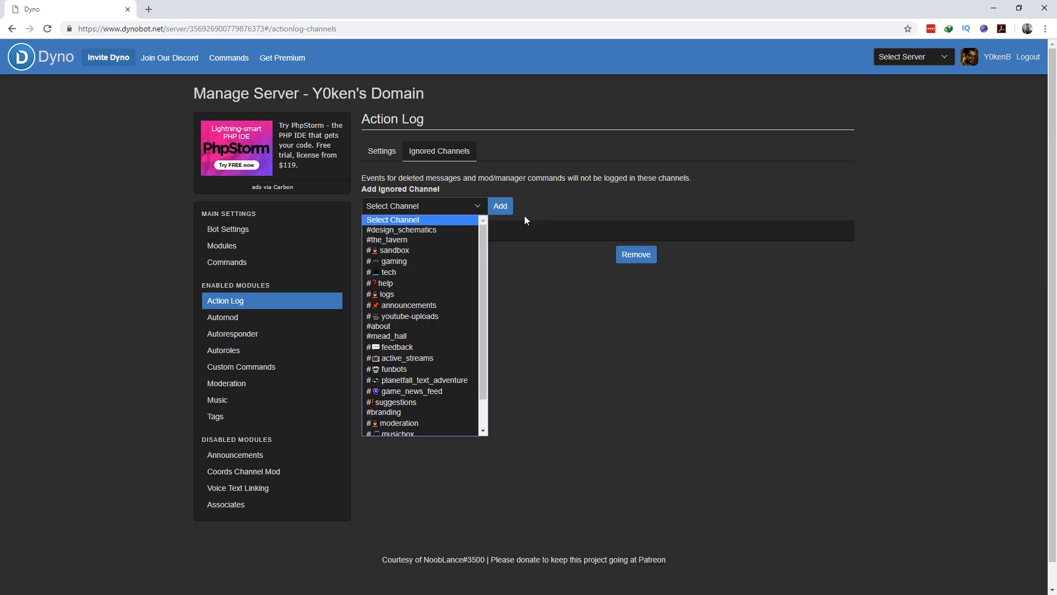
click(545, 206)
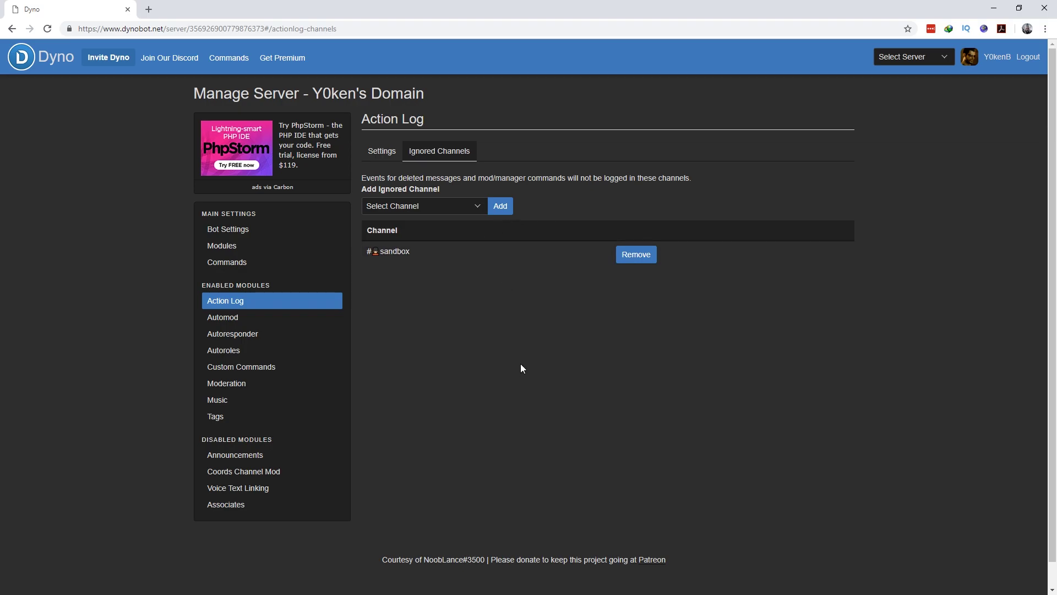
key(alt+Tab)
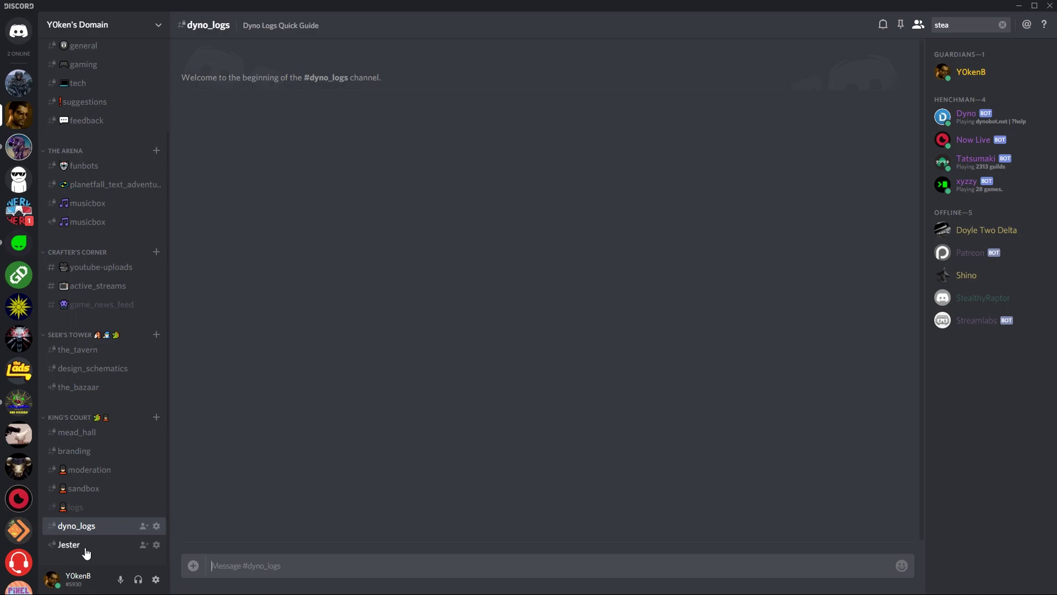
- Browse Dyno's join, leave, kick and deletion entries in the #logs channel
click(79, 509)
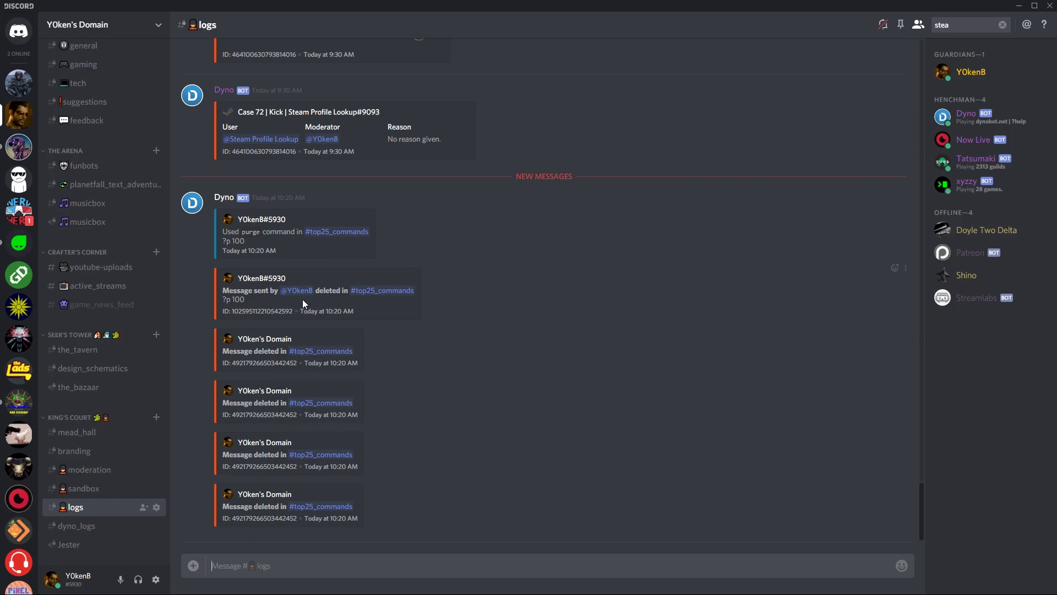
scroll(388, 347, up, 1)
scroll(442, 376, up, 4)
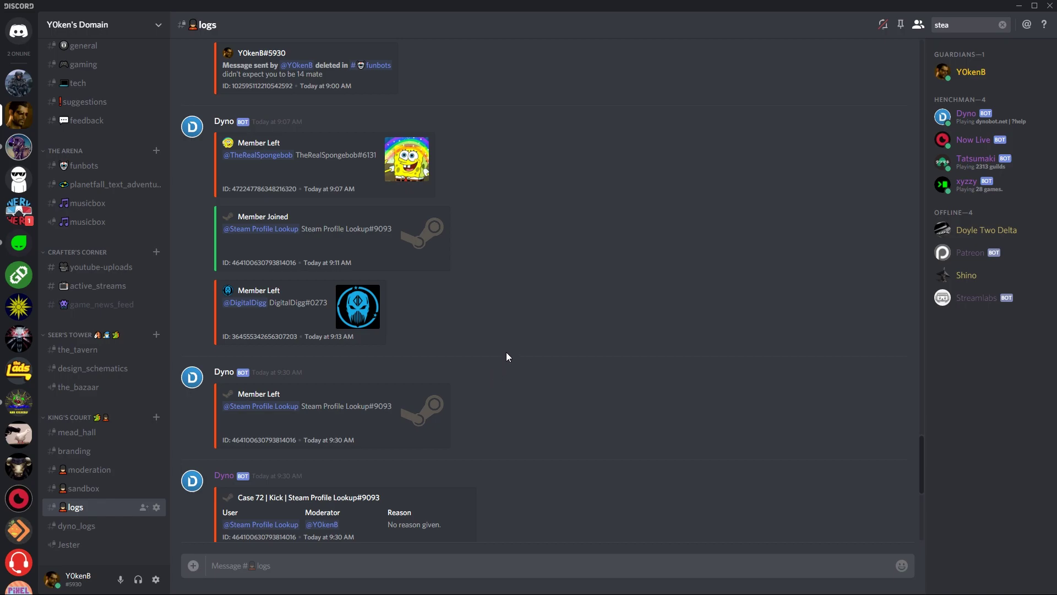
scroll(506, 354, up, 1)
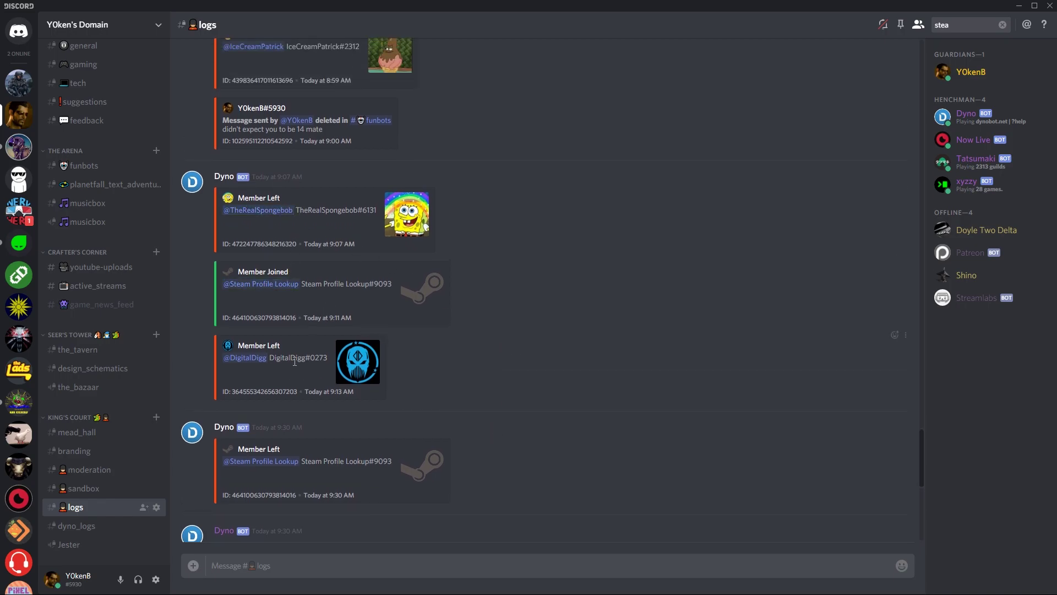
scroll(314, 330, down, 1)
scroll(326, 356, down, 2)
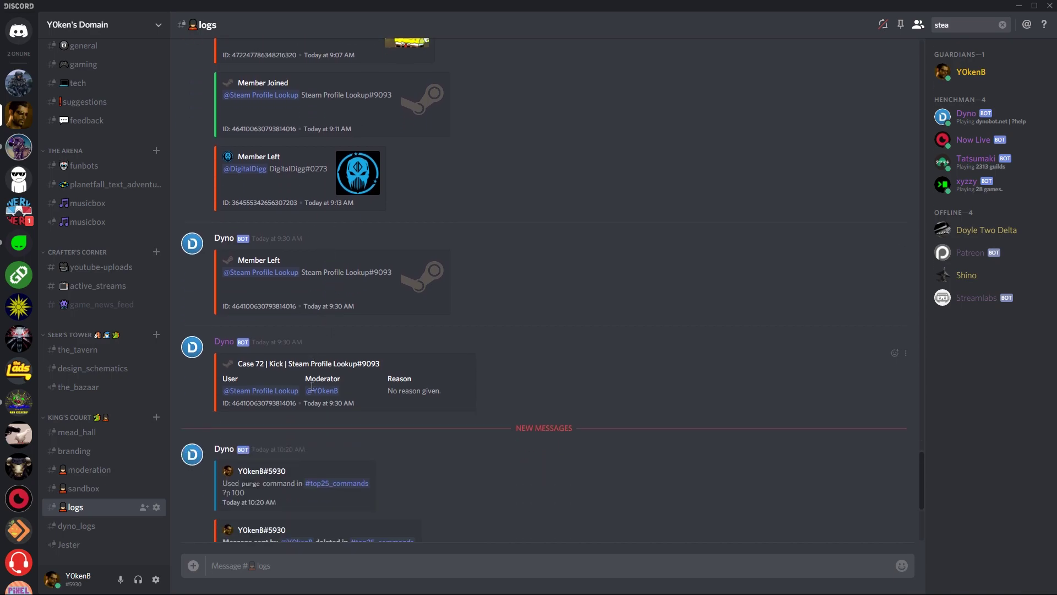
scroll(312, 381, down, 2)
drag(238, 278, 399, 278)
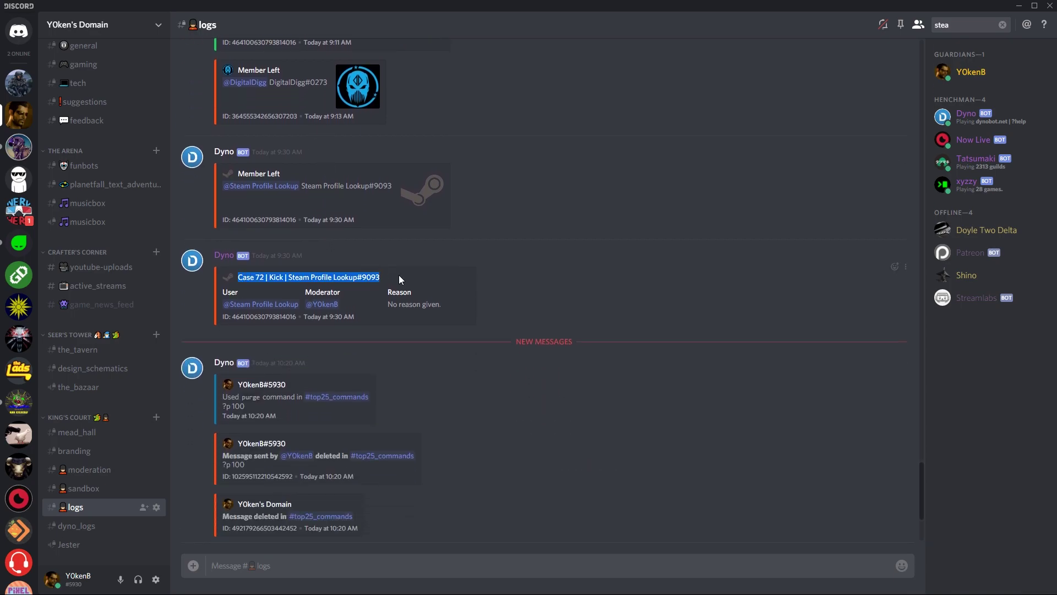
click(382, 291)
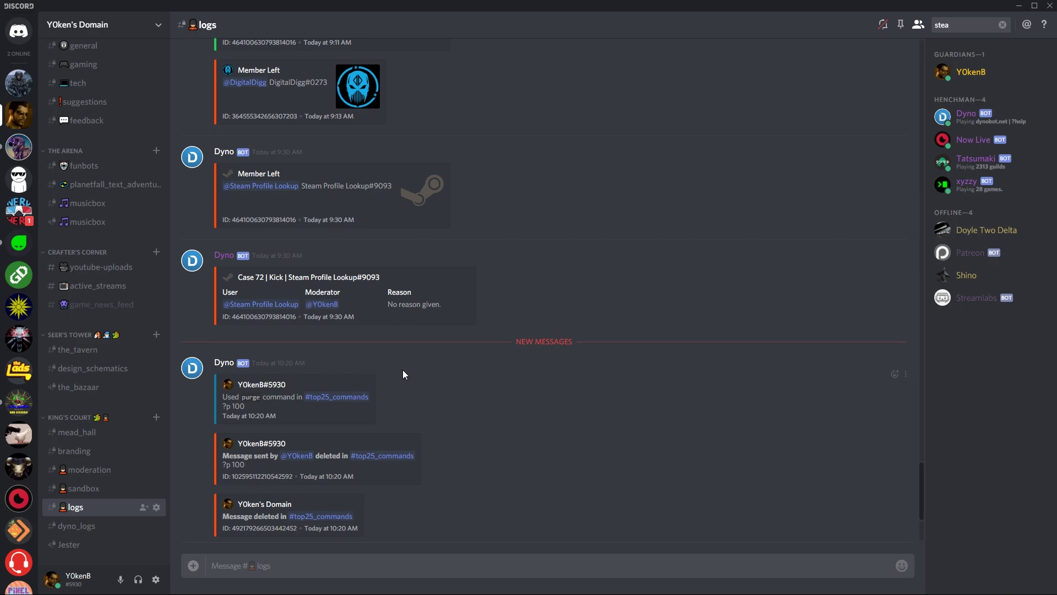
mouse_move(285, 347)
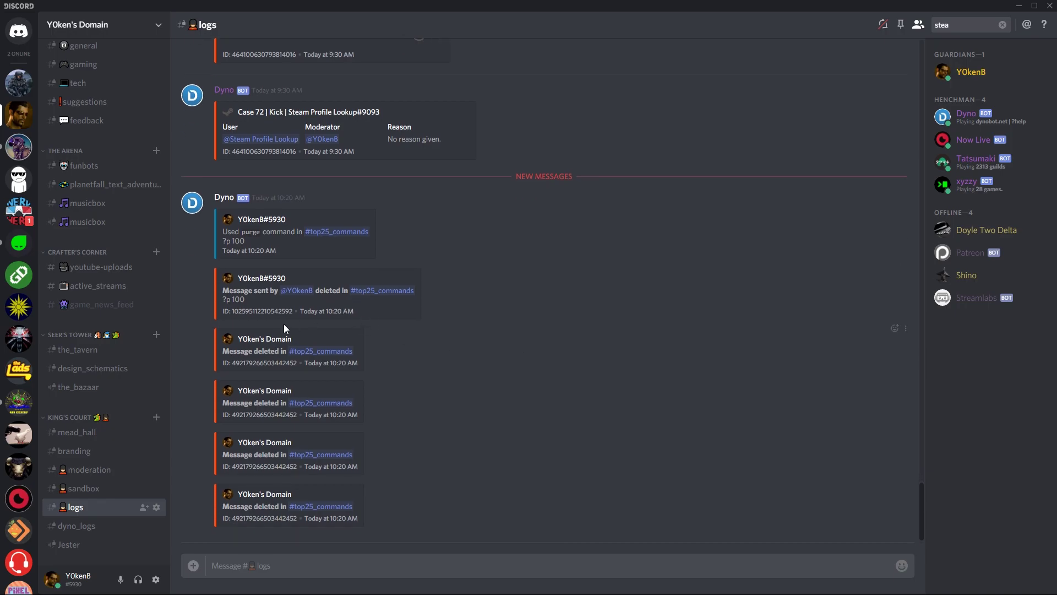
scroll(497, 374, up, 5)
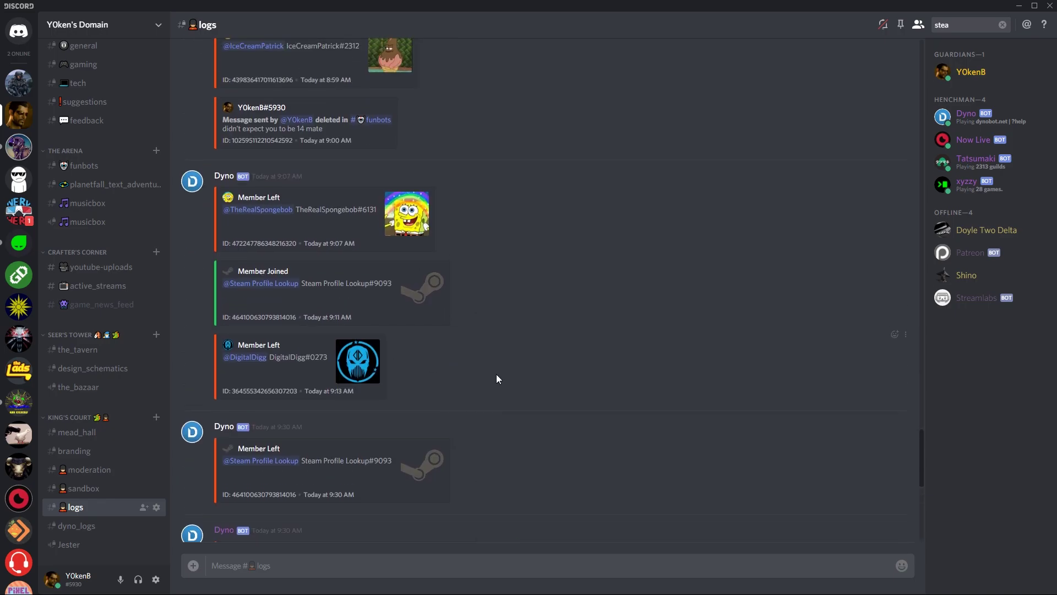
scroll(542, 388, up, 3)
scroll(543, 392, up, 1)
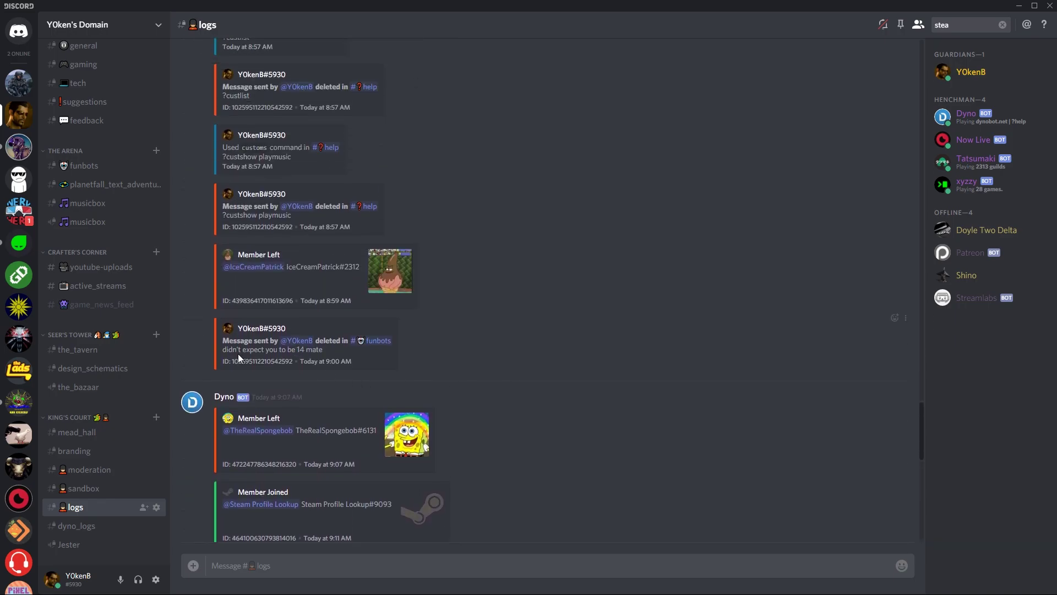
- Highlight an older deleted-message entry and a bulk-delete count, then switch to the Dyno dashboard
drag(223, 351, 336, 348)
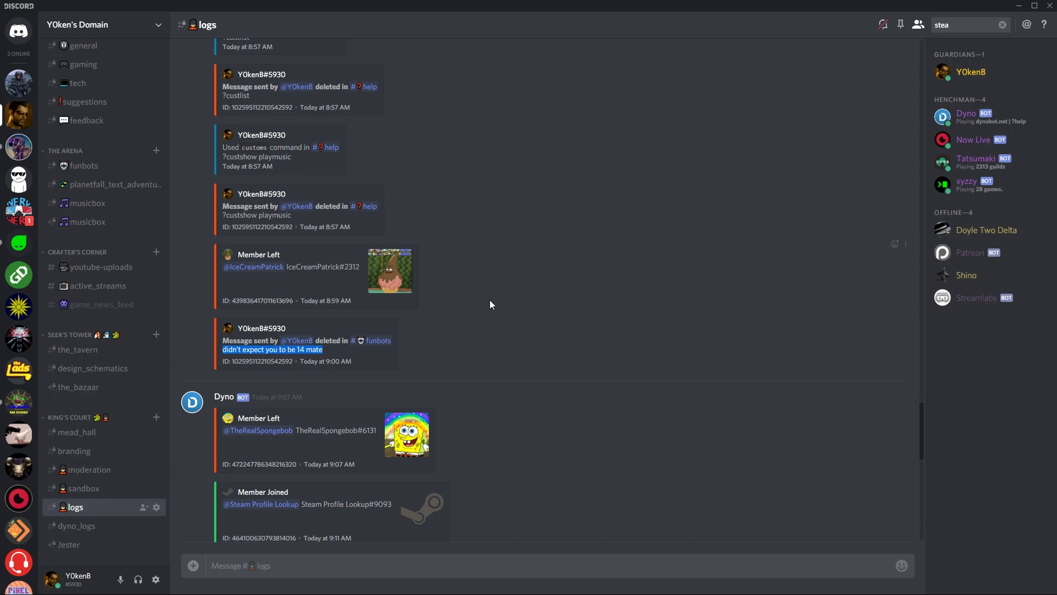
scroll(487, 282, up, 2)
scroll(486, 281, up, 3)
scroll(486, 282, up, 3)
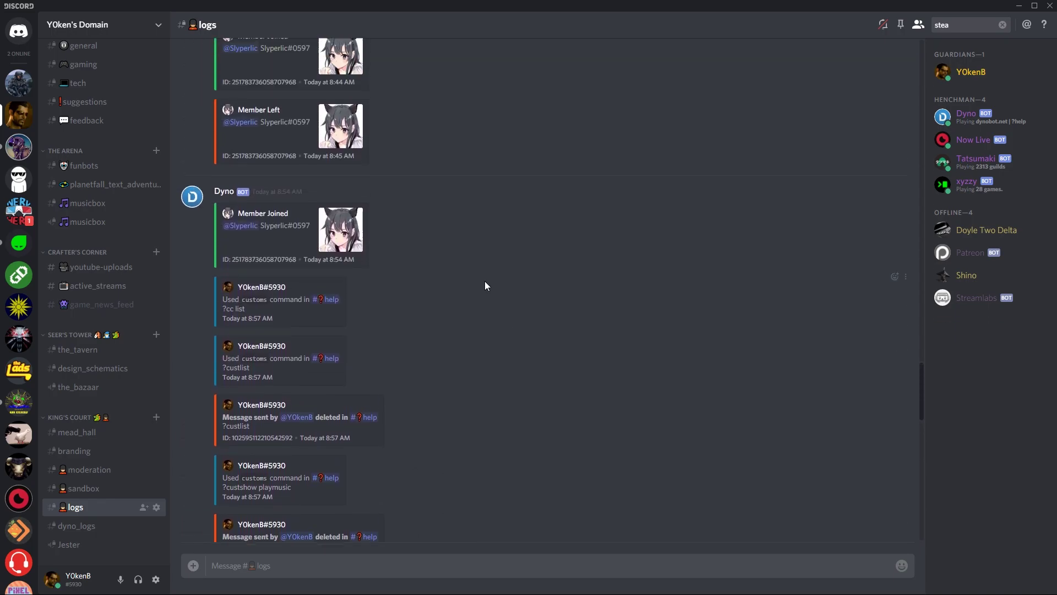
scroll(485, 281, up, 3)
scroll(485, 281, up, 3)
scroll(485, 282, up, 3)
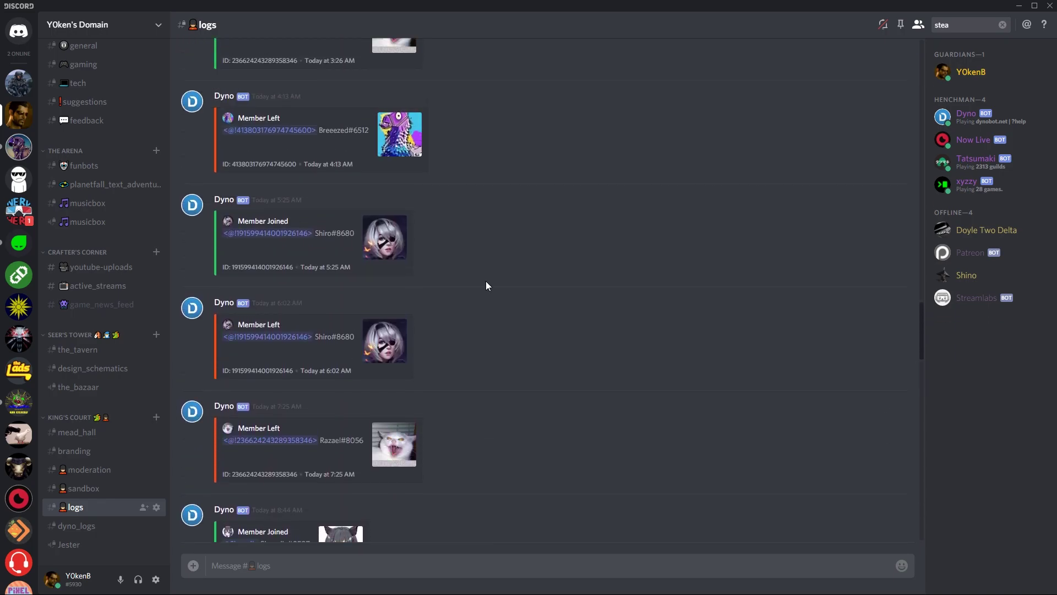
scroll(486, 282, up, 3)
scroll(486, 282, up, 3)
scroll(488, 282, up, 3)
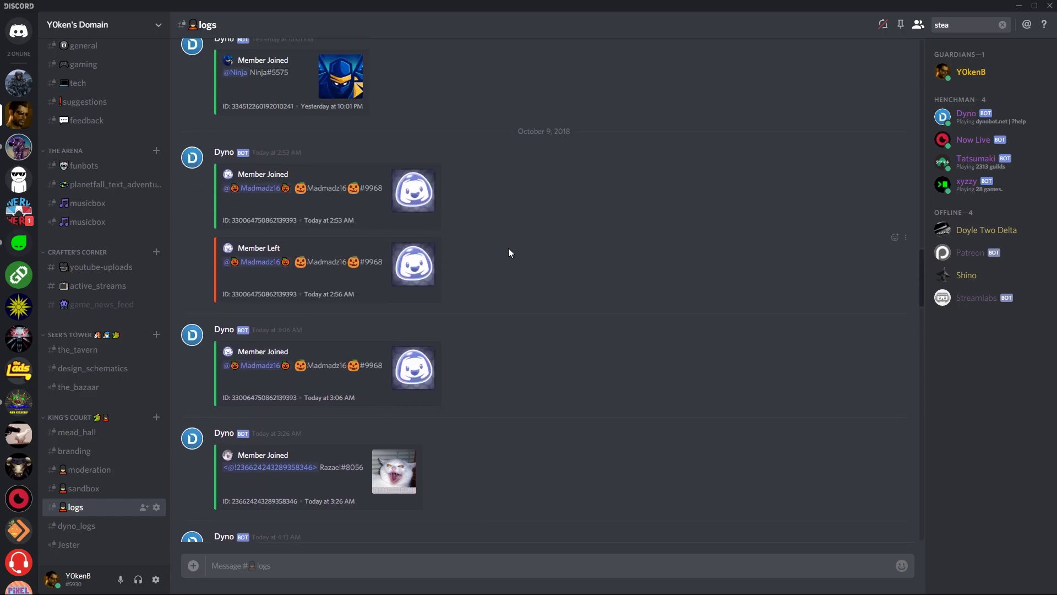
scroll(496, 258, up, 3)
scroll(452, 272, up, 3)
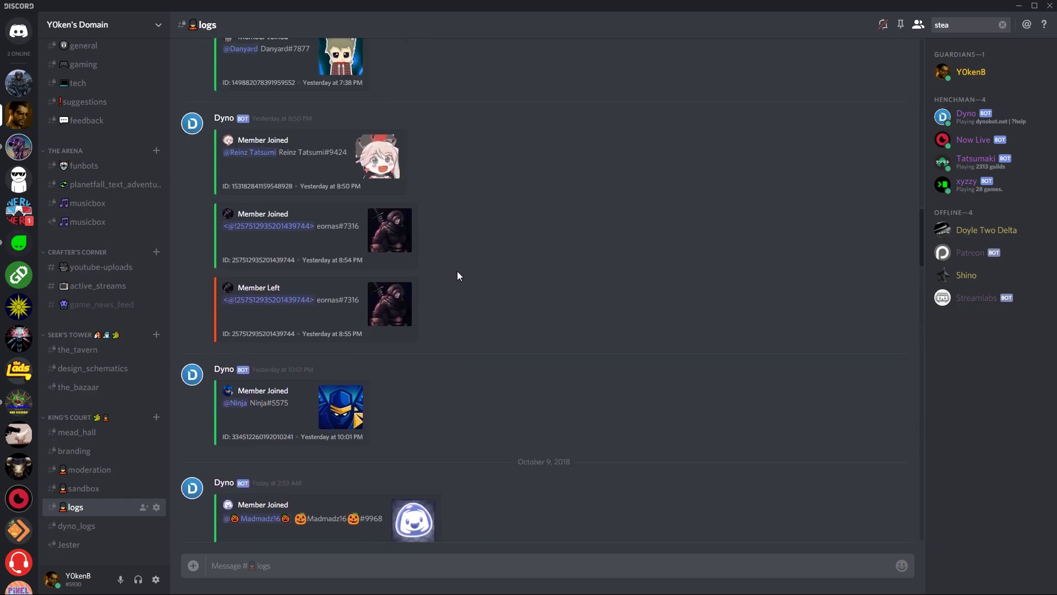
scroll(462, 270, up, 3)
scroll(496, 273, up, 3)
scroll(536, 275, up, 3)
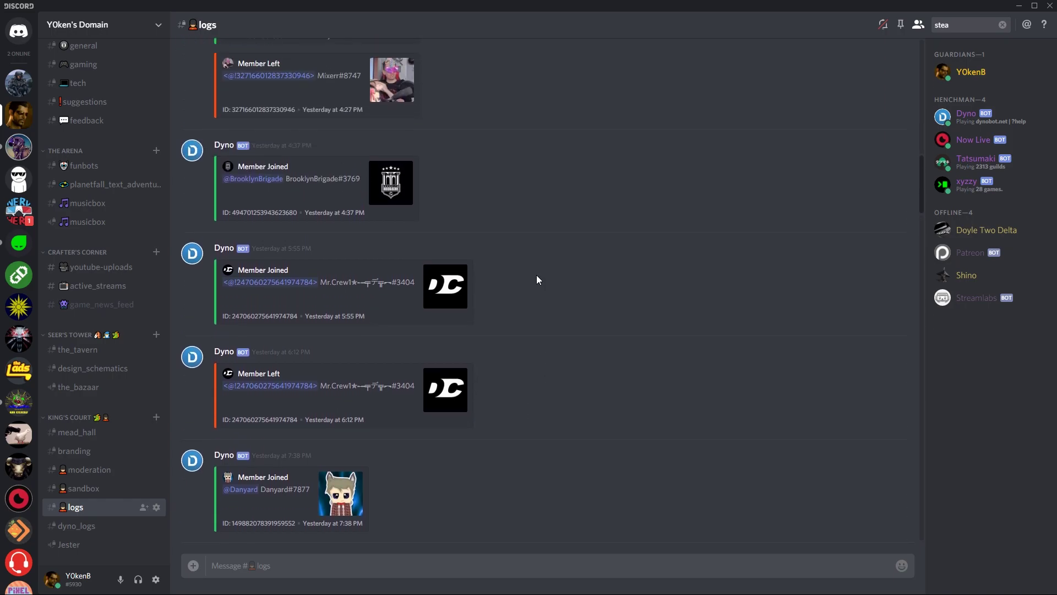
scroll(535, 275, up, 1)
scroll(536, 275, up, 3)
scroll(538, 274, up, 3)
scroll(537, 278, up, 5)
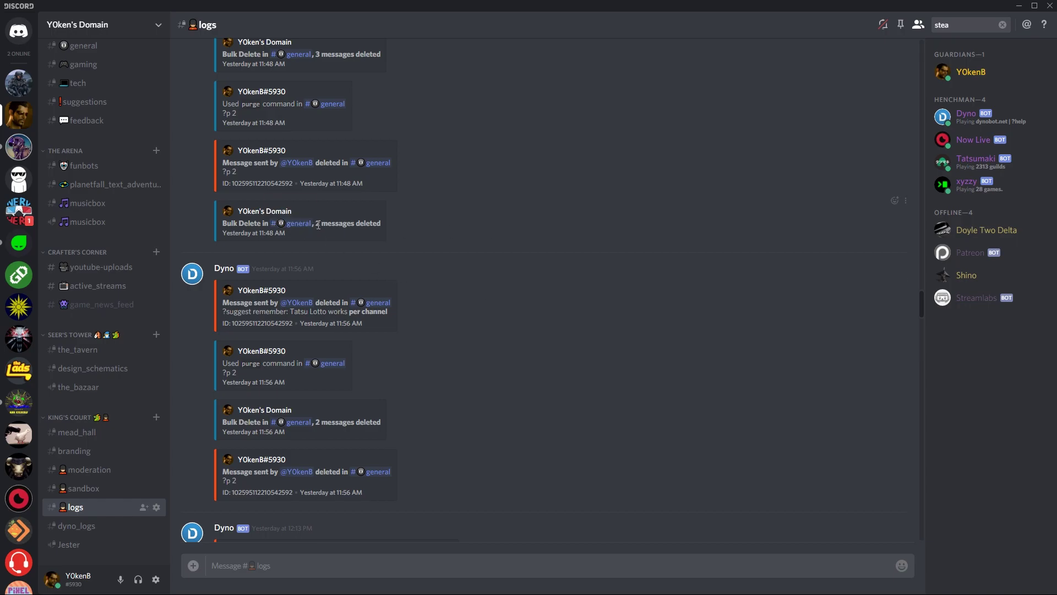
drag(318, 224, 370, 224)
click(422, 223)
scroll(423, 223, down, 2)
scroll(422, 227, down, 5)
scroll(412, 247, down, 5)
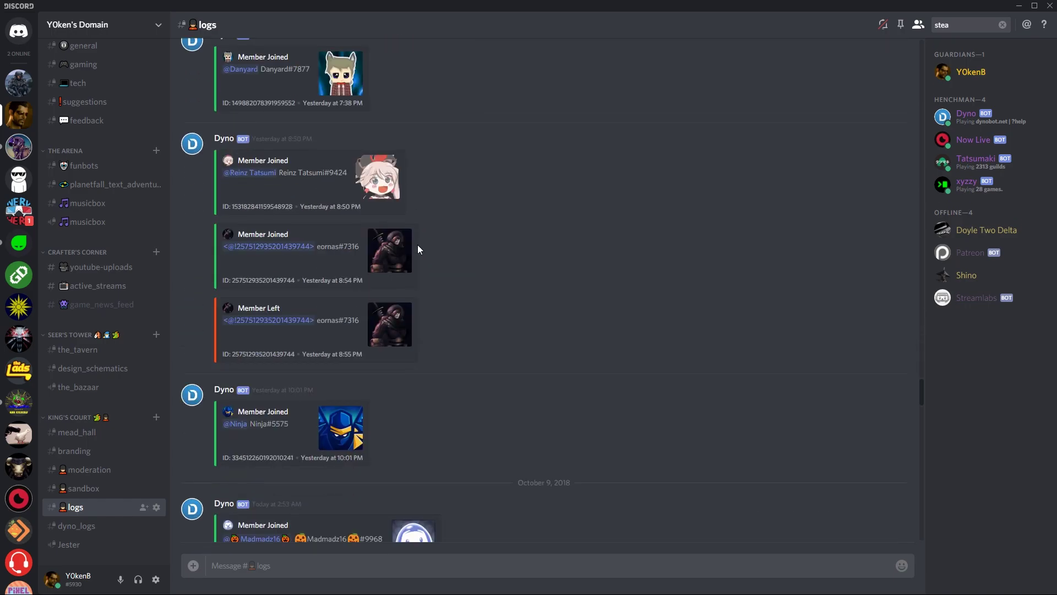
scroll(415, 246, down, 5)
scroll(475, 299, down, 5)
scroll(538, 337, down, 5)
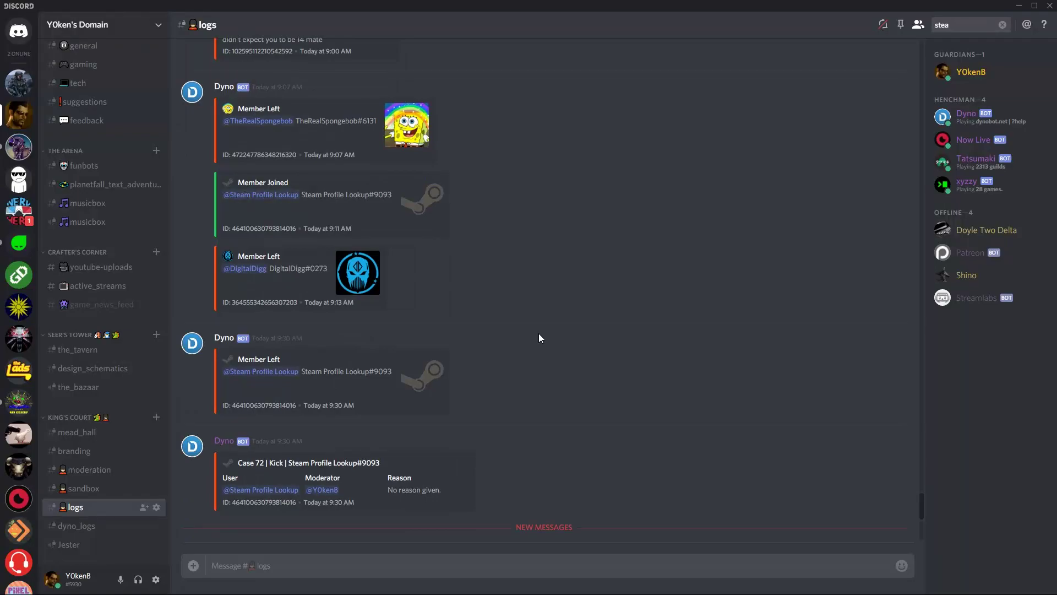
key(alt+Tab)
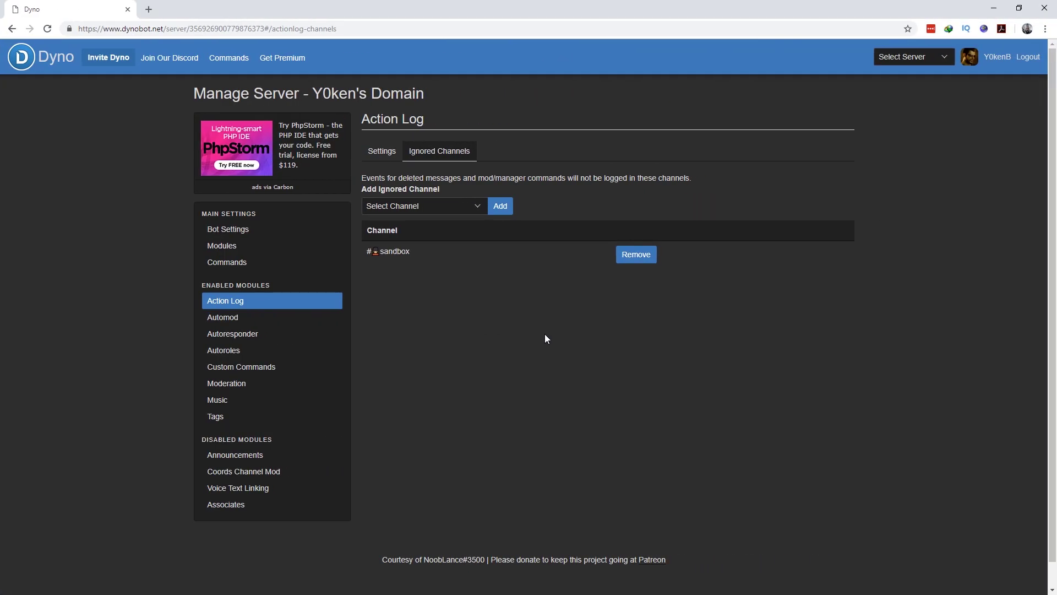
- Return to the Action Log Settings view showing the logged events and logs channel
click(381, 152)
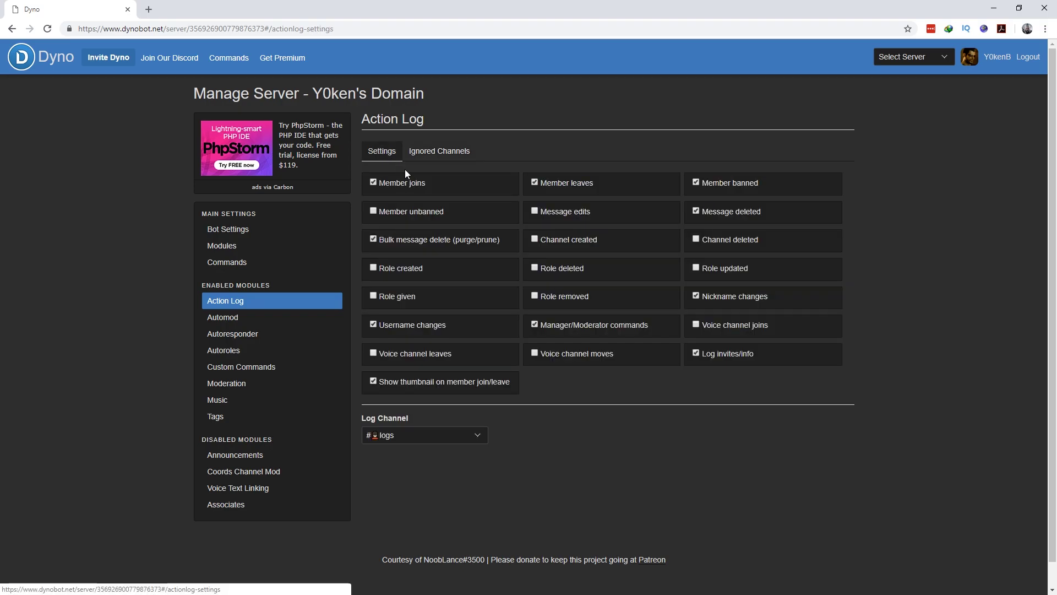